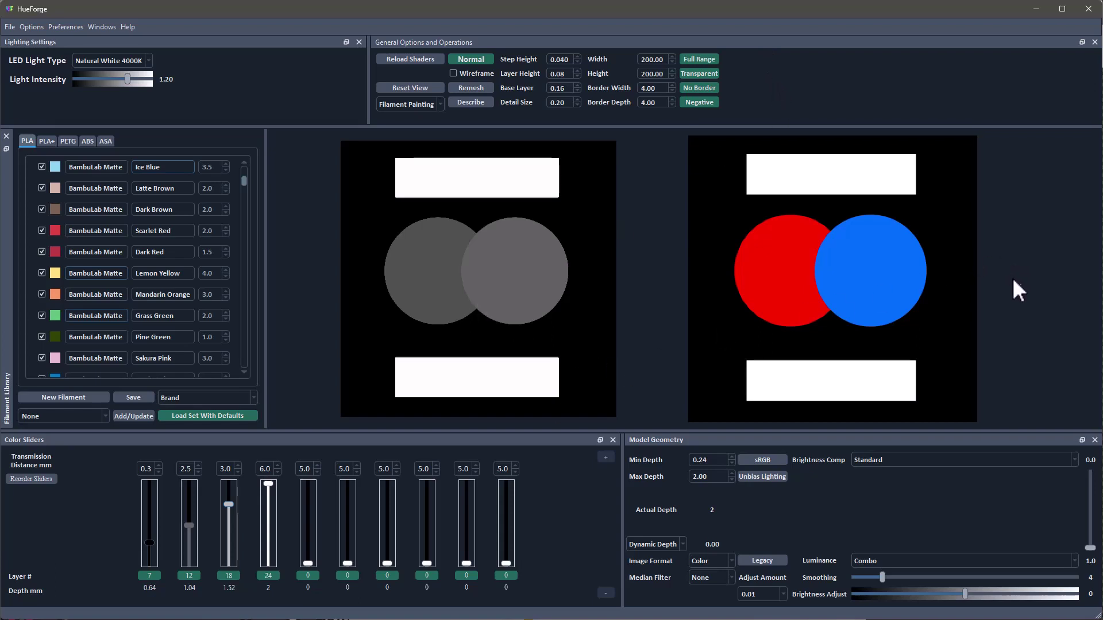
Compare the Luminance and Color image formats, leaving the format on Color.
mouse_move(1013, 313)
click(708, 561)
click(706, 573)
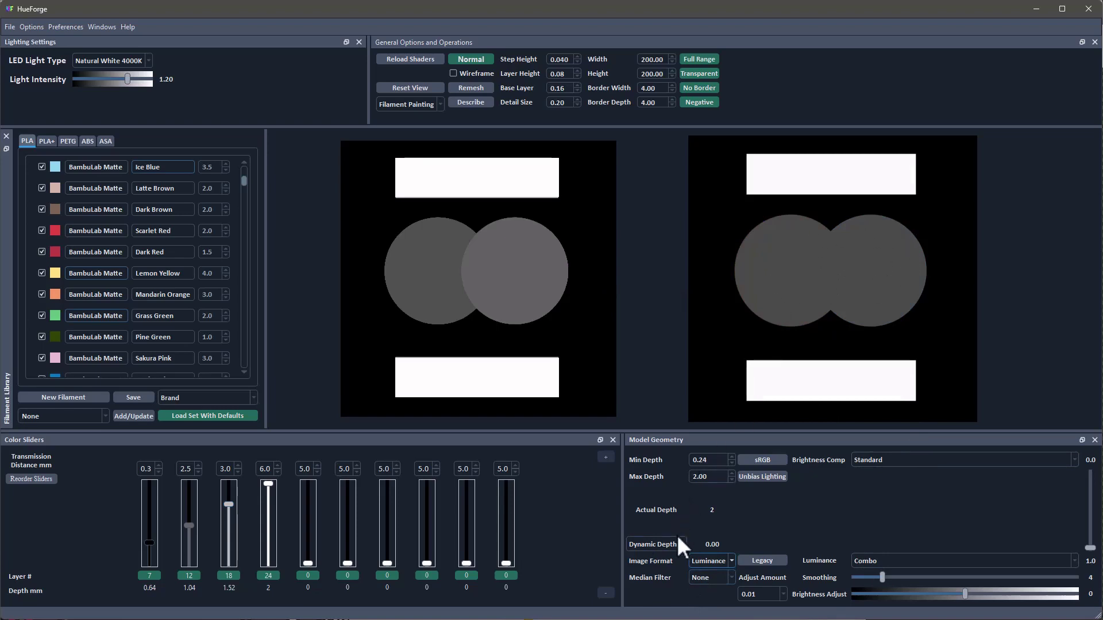
click(701, 560)
click(703, 549)
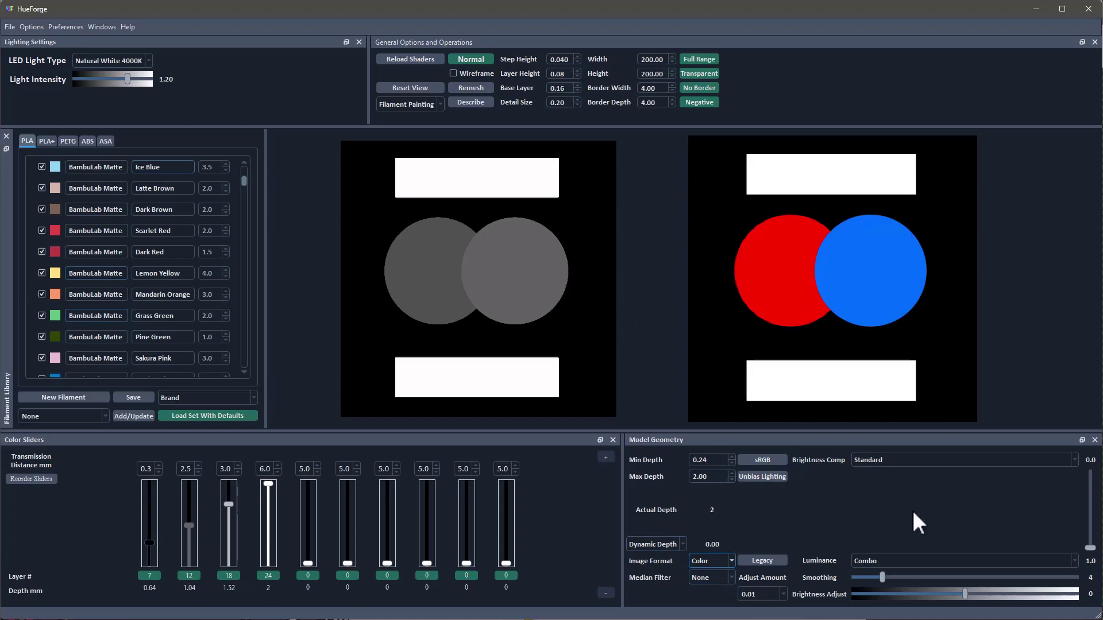
Try Bright Enhance 1 and 2 brightness compensation, then return it to Standard.
click(875, 465)
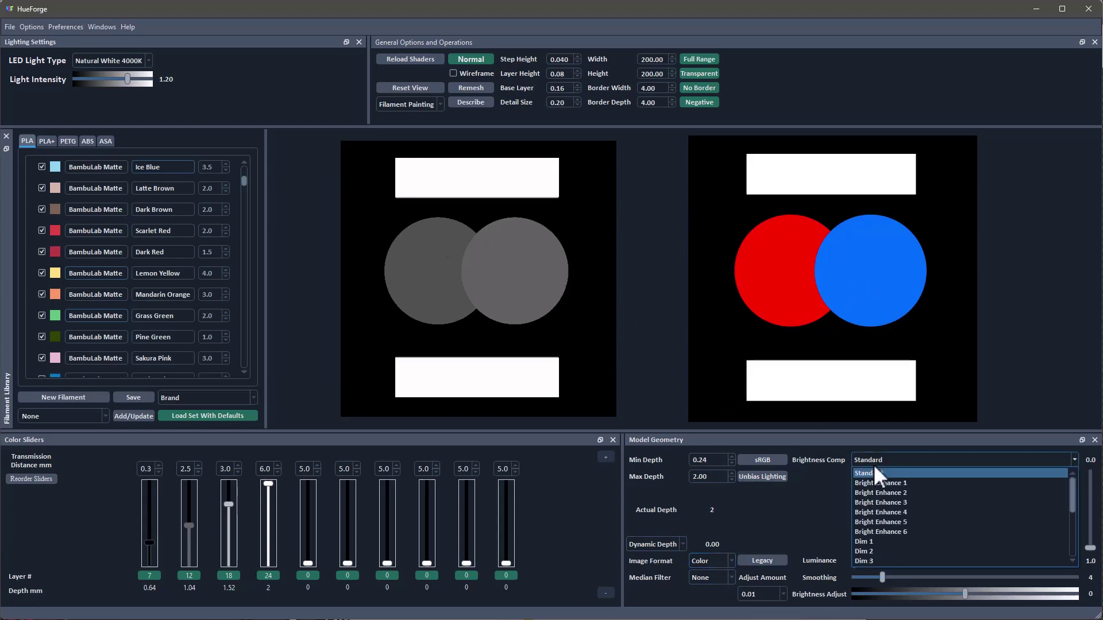
click(886, 485)
click(880, 462)
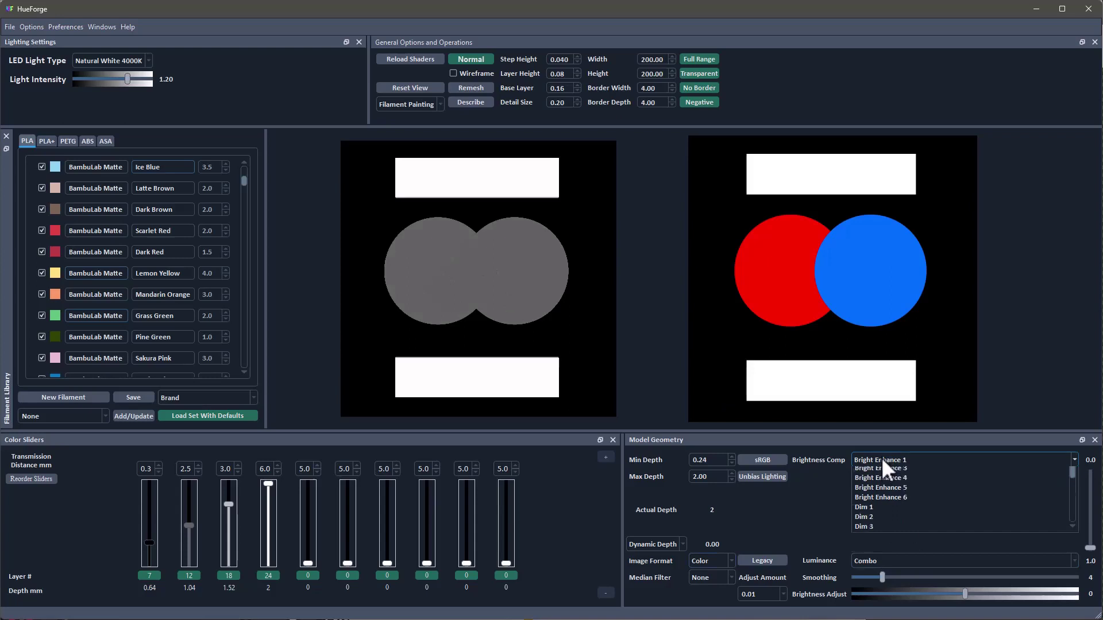
click(892, 491)
click(888, 460)
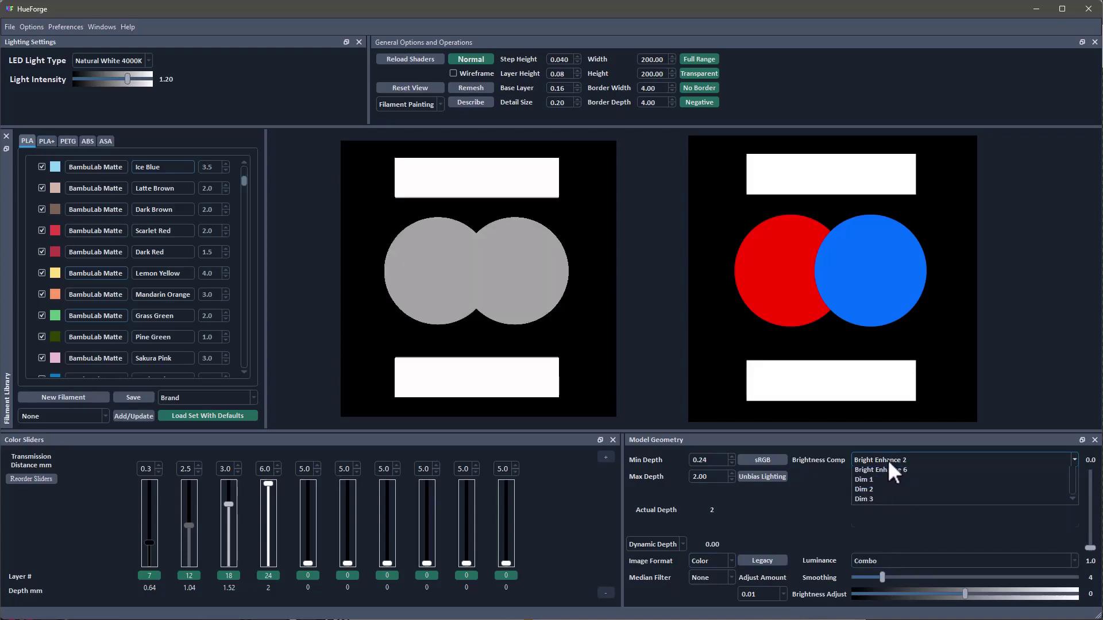
click(889, 474)
Preview the Color Aware 2 luminance mode, then set Luminance to Standard.
click(893, 561)
click(898, 580)
click(896, 561)
click(918, 495)
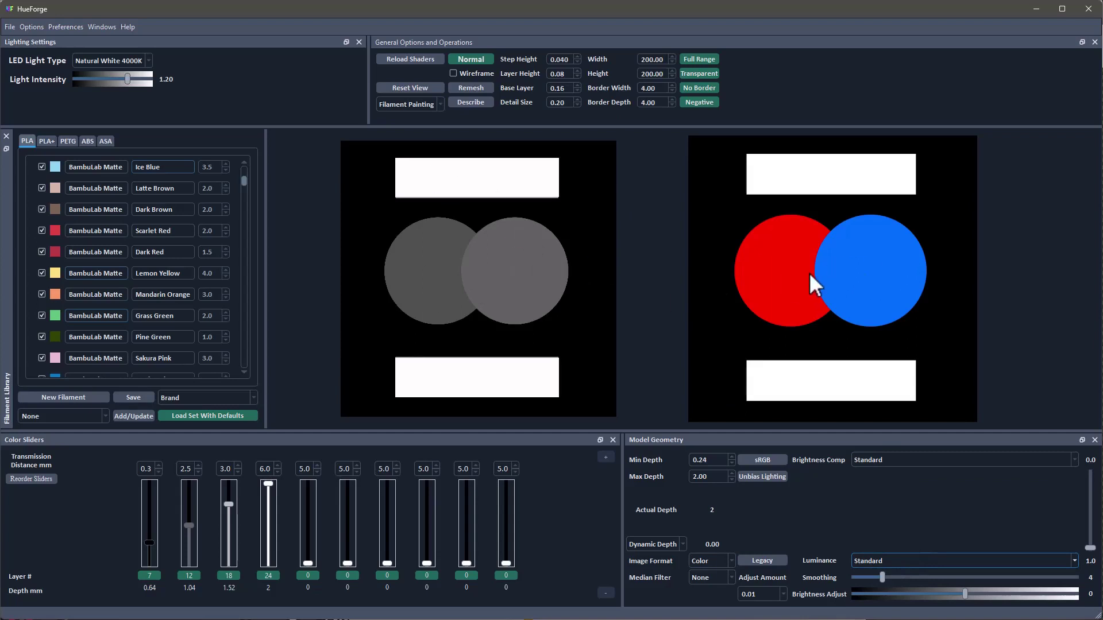
mouse_move(810, 276)
Switch from HueForge to GrayPix and load 2circles (3).png.
click(1035, 9)
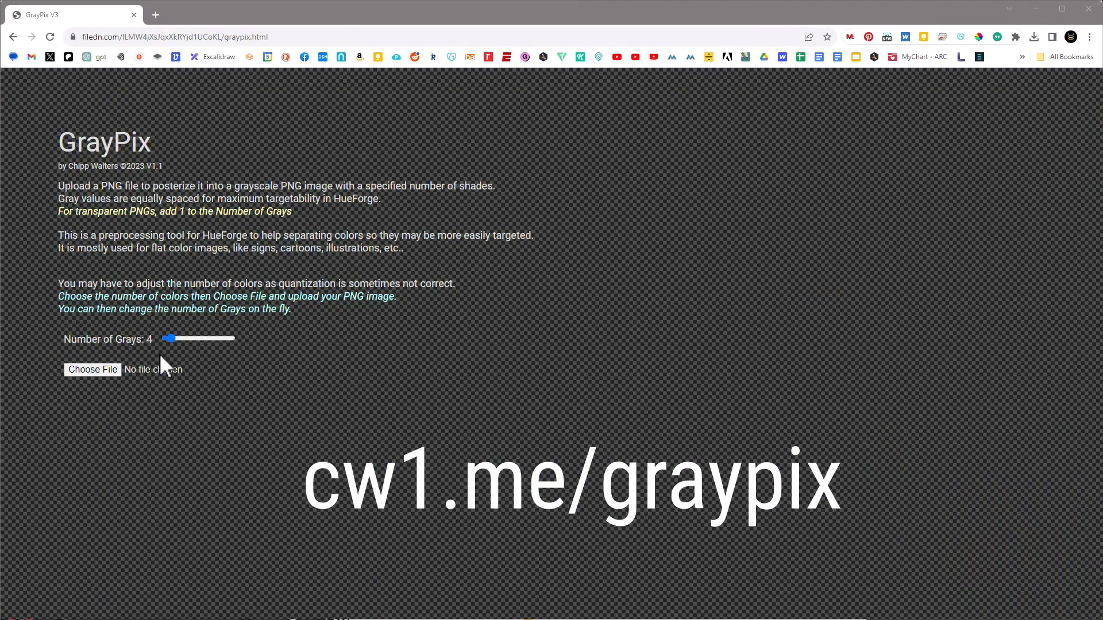
mouse_move(169, 338)
mouse_down()
mouse_move(183, 340)
mouse_move(172, 340)
mouse_up()
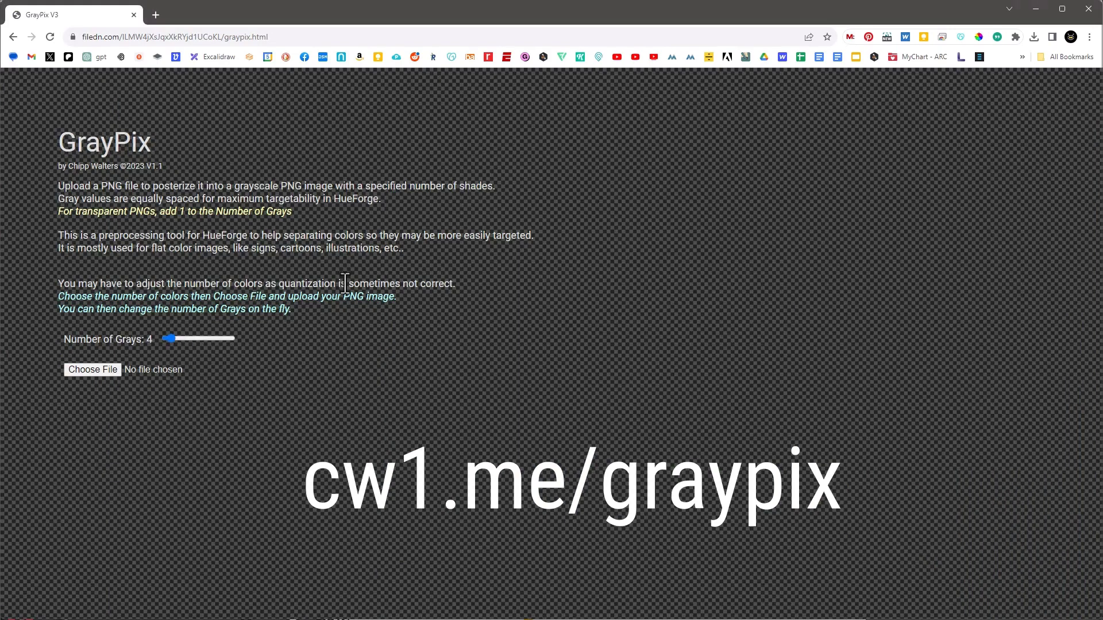
click(103, 371)
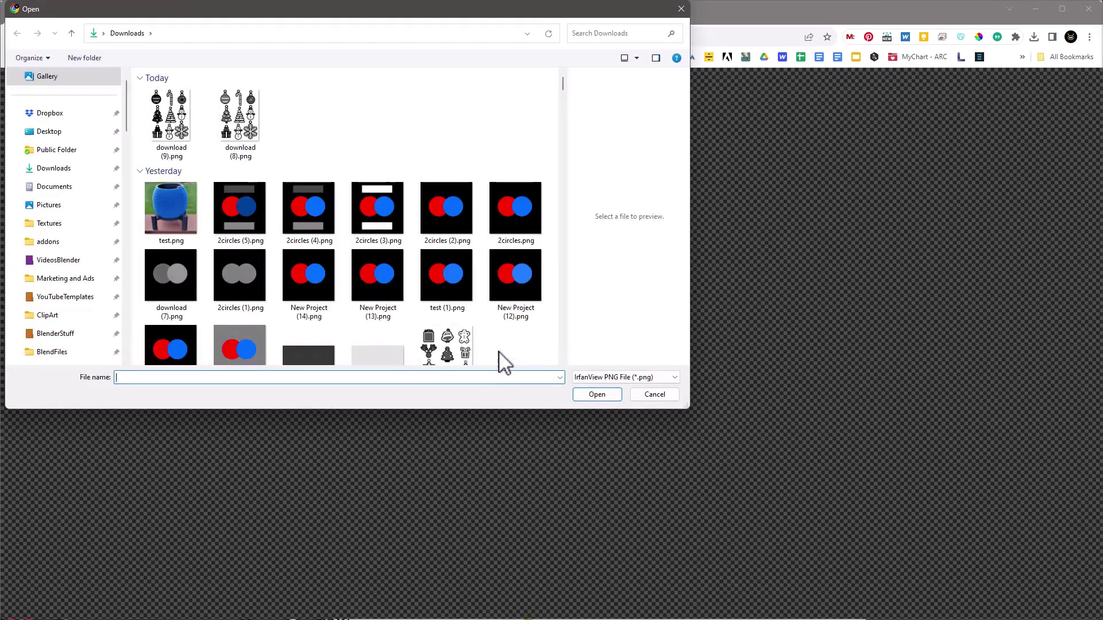
double_click(374, 206)
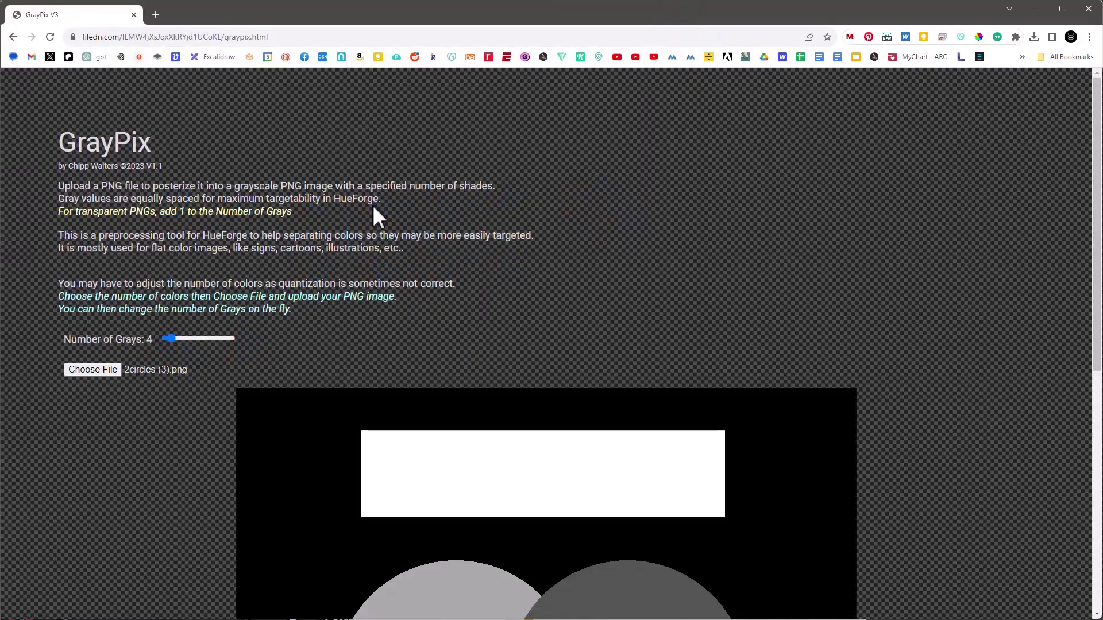
Try 3 grays on the Number of Grays slider and review the converted circles.
scroll(580, 310, down, 6)
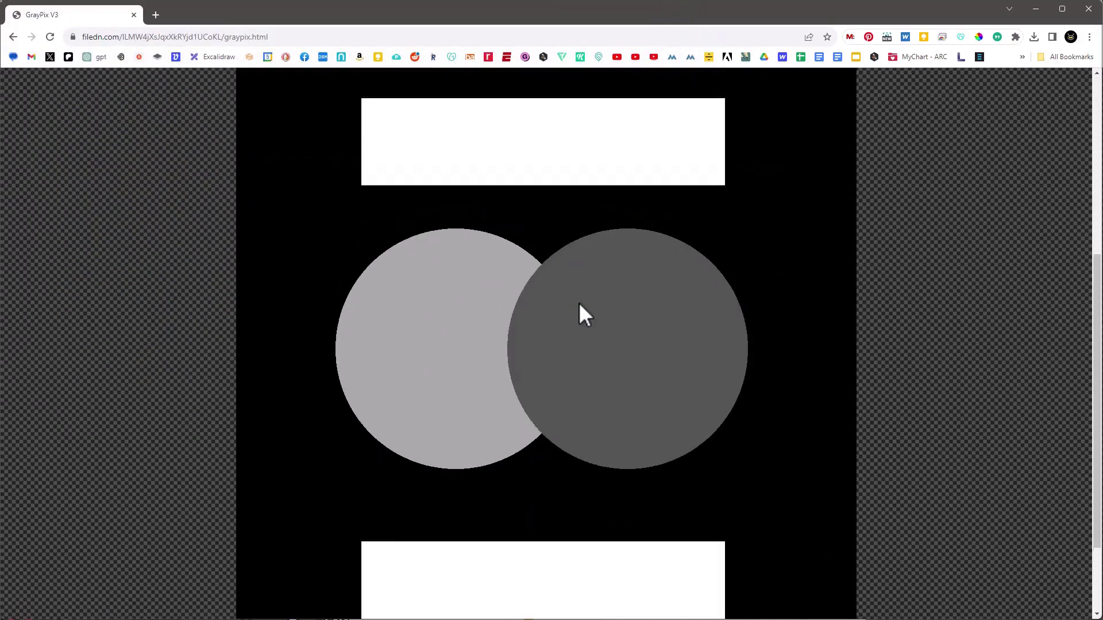
scroll(579, 308, up, 3)
scroll(580, 313, down, 4)
scroll(512, 328, up, 3)
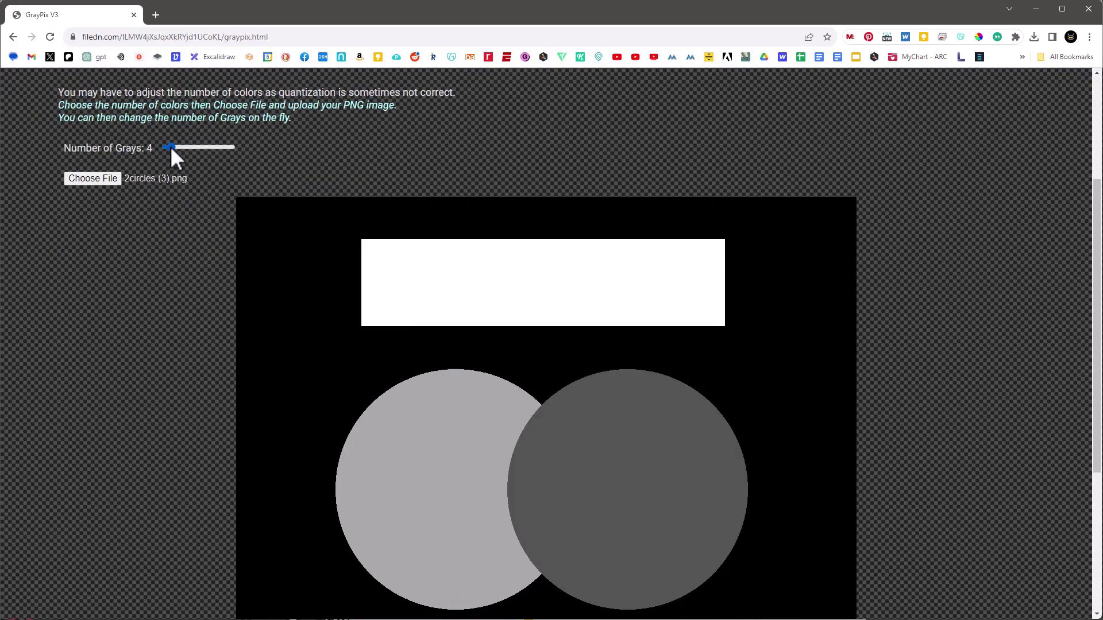
mouse_move(170, 148)
mouse_down()
mouse_move(291, 151)
mouse_move(140, 154)
mouse_move(173, 146)
mouse_up()
scroll(511, 307, down, 3)
scroll(513, 302, down, 1)
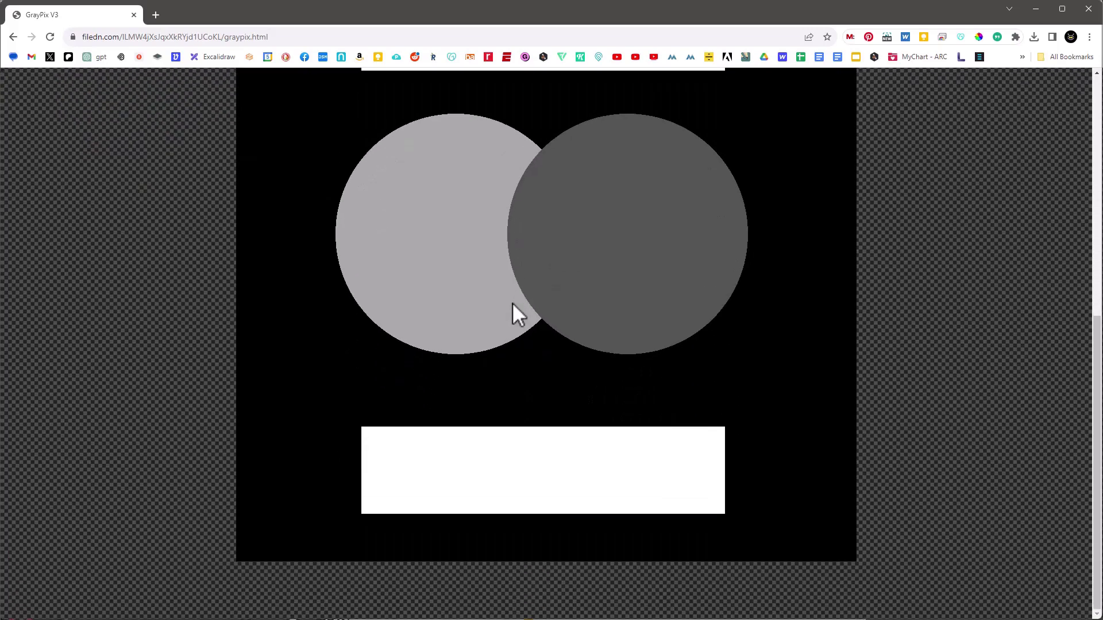
scroll(513, 303, up, 7)
Load test.png into GrayPix, posterized to 4 grays.
click(96, 305)
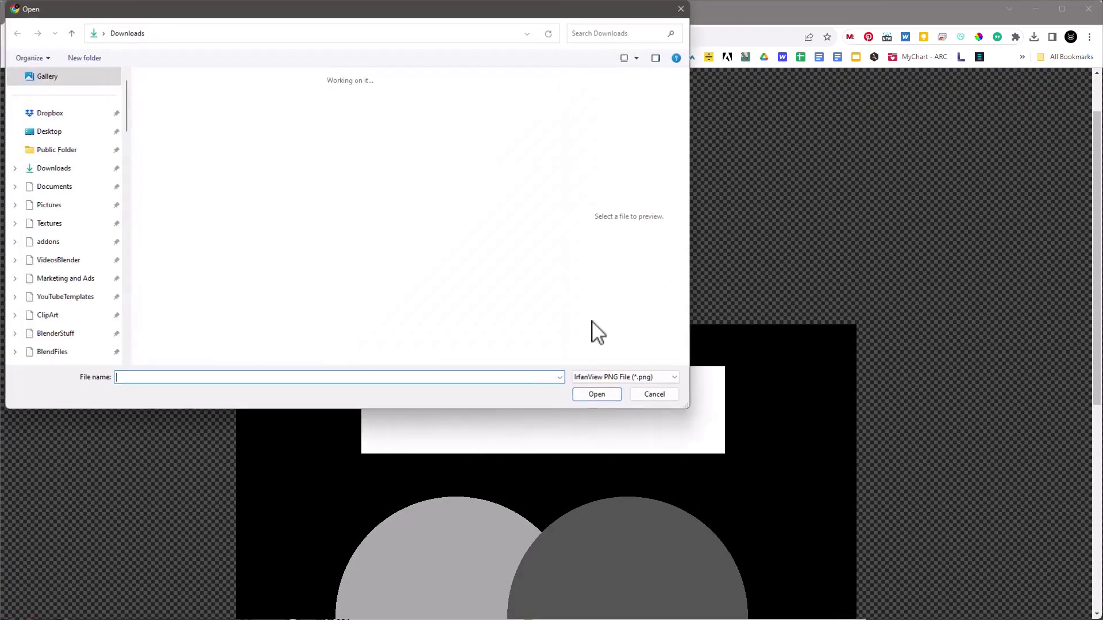
scroll(396, 242, down, 3)
scroll(276, 206, up, 4)
double_click(184, 186)
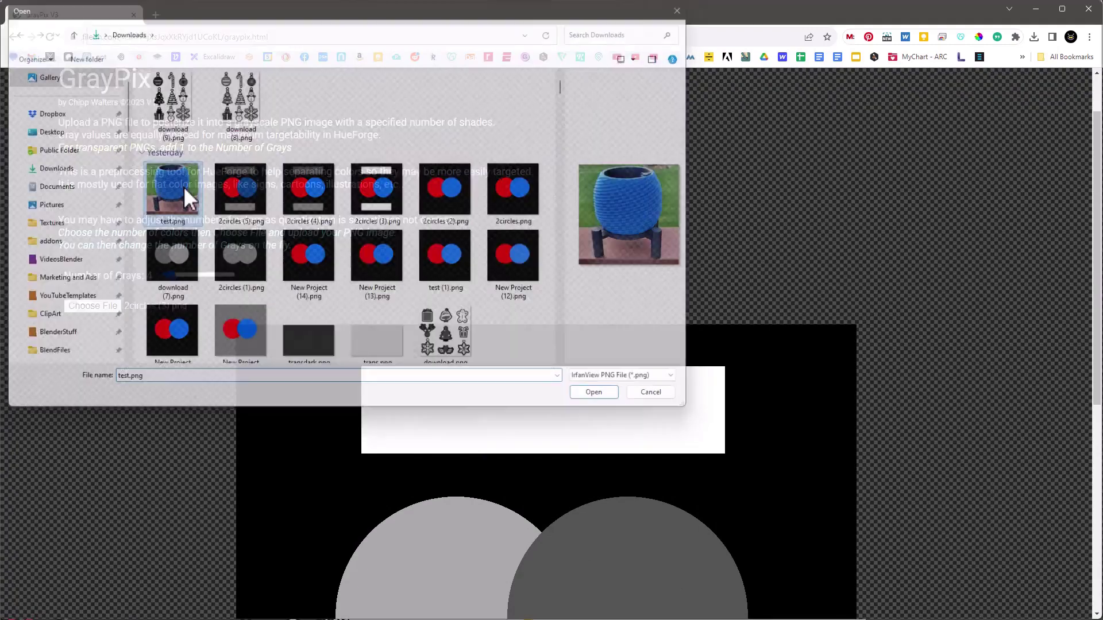
scroll(545, 273, down, 3)
scroll(551, 259, up, 1)
scroll(550, 262, up, 1)
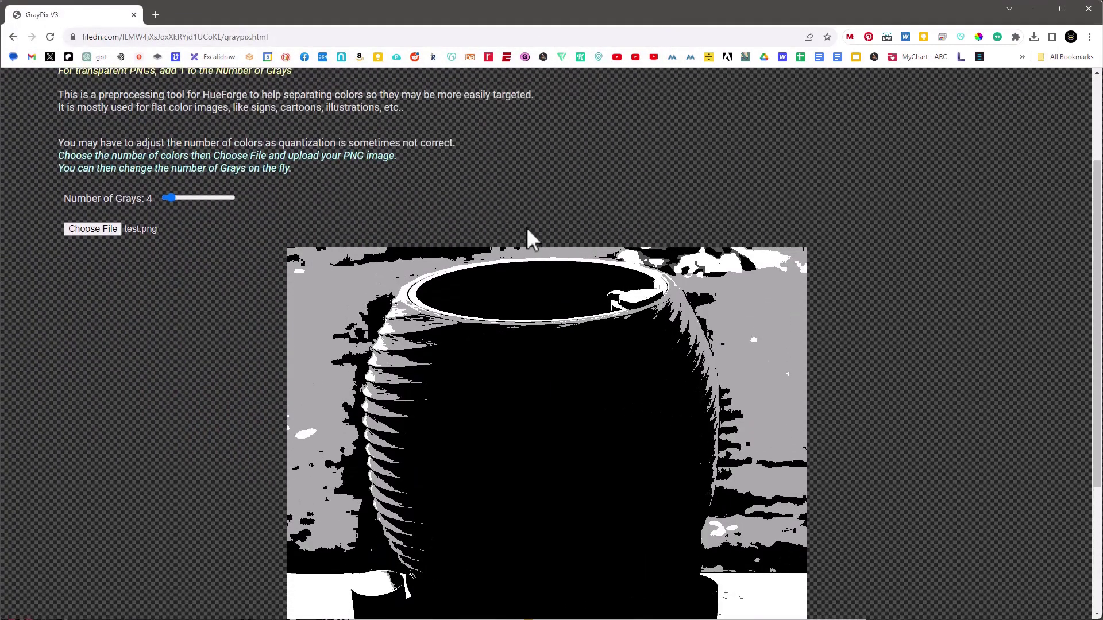
Try the Number of Grays slider on test.png, then bring up the file picker again.
mouse_move(170, 197)
mouse_down()
mouse_move(180, 198)
mouse_move(171, 201)
mouse_up()
scroll(549, 337, down, 2)
scroll(549, 336, up, 1)
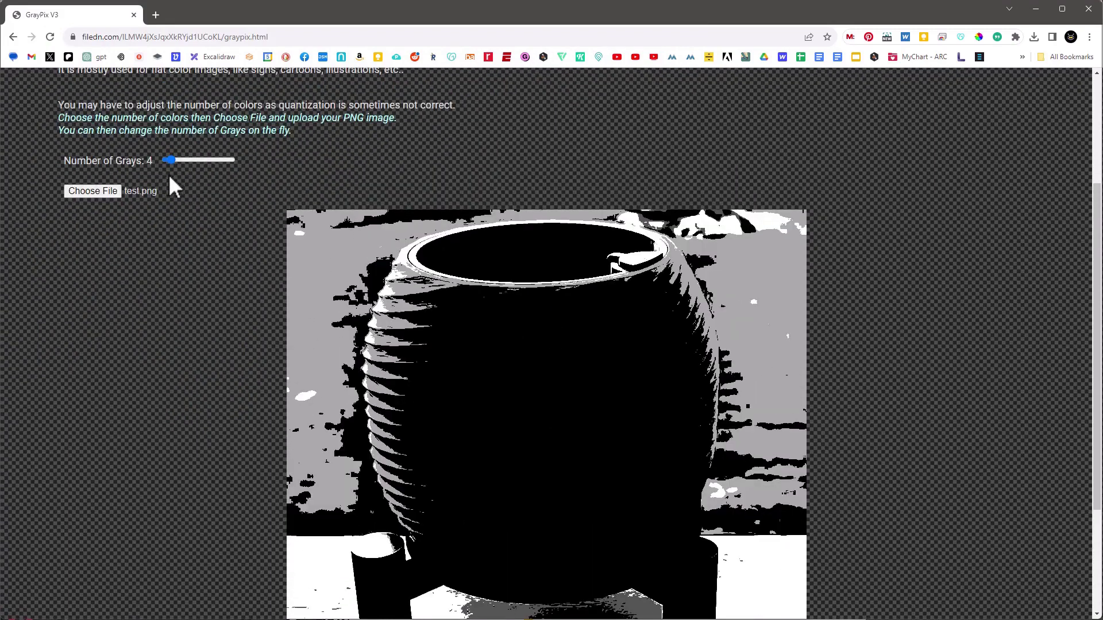
scroll(734, 374, down, 2)
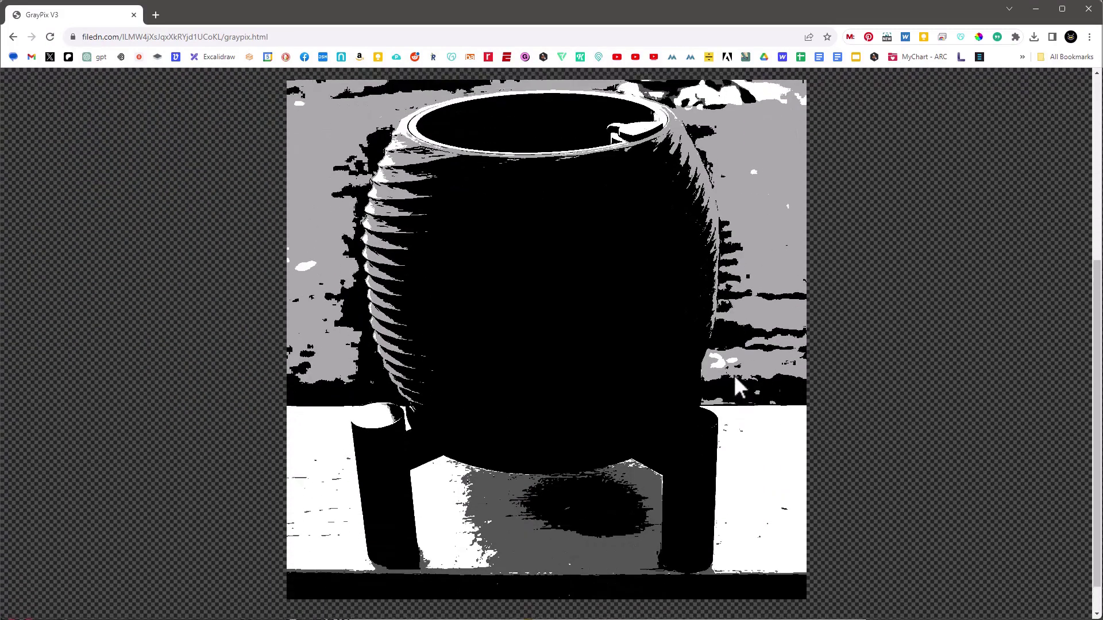
scroll(733, 374, up, 2)
click(102, 193)
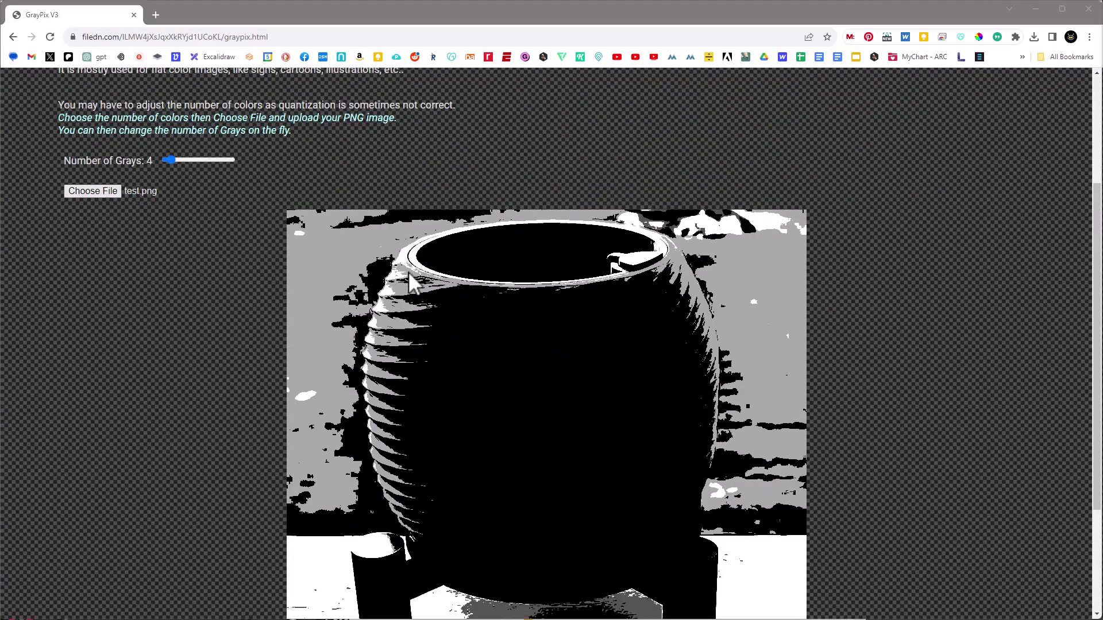
Load decorations-4.1-flat.png and set Number of Grays to 5 to posterize the ornaments.
scroll(290, 224, down, 5)
scroll(290, 224, up, 4)
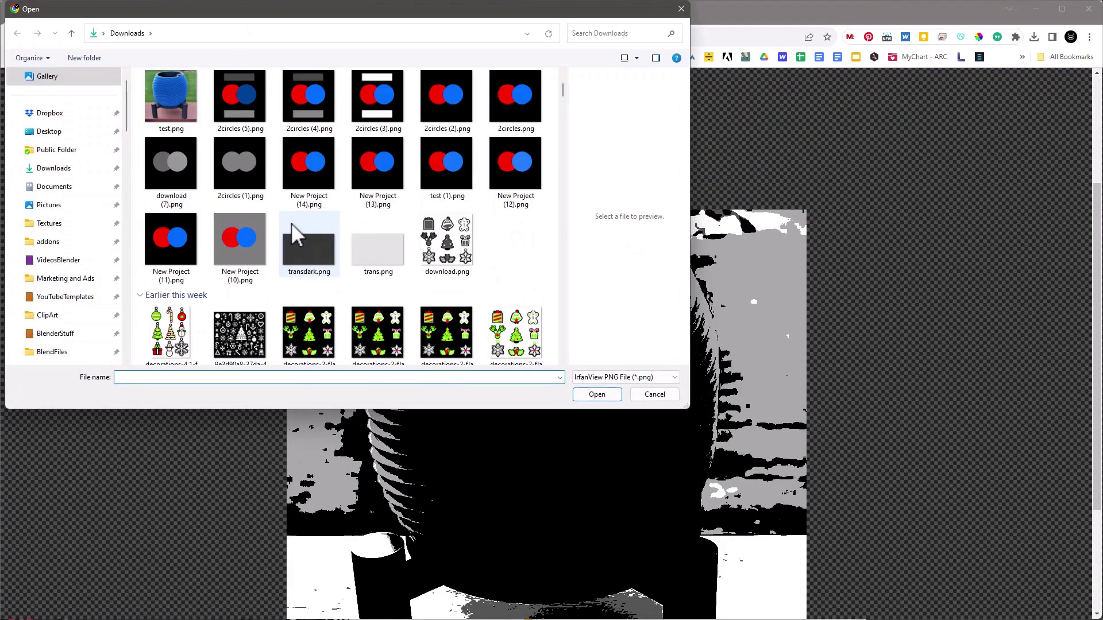
scroll(291, 225, down, 2)
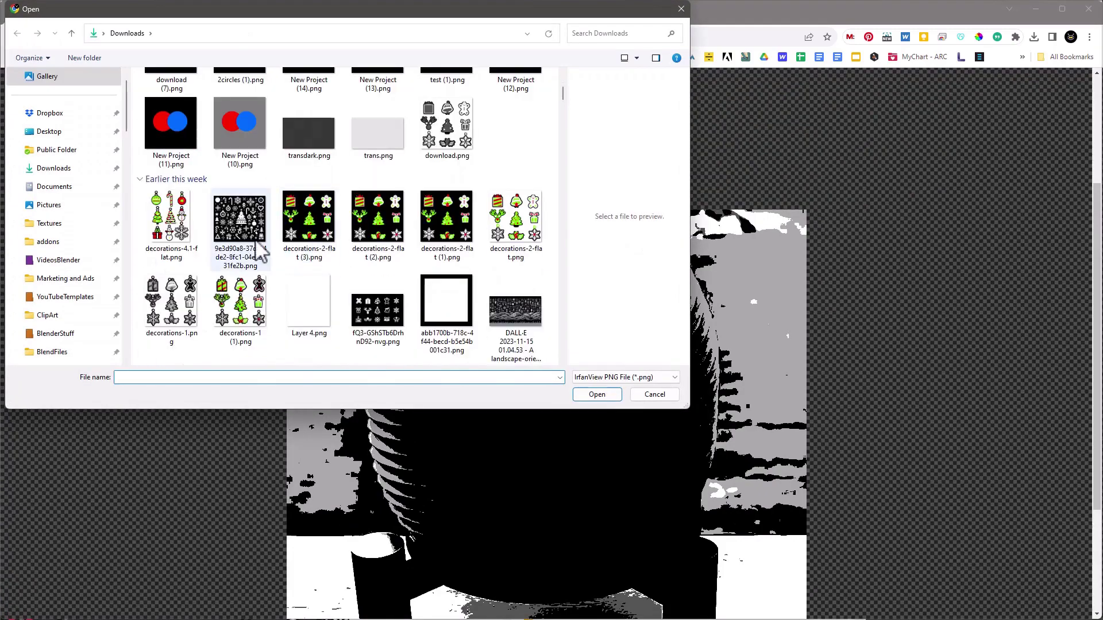
double_click(186, 211)
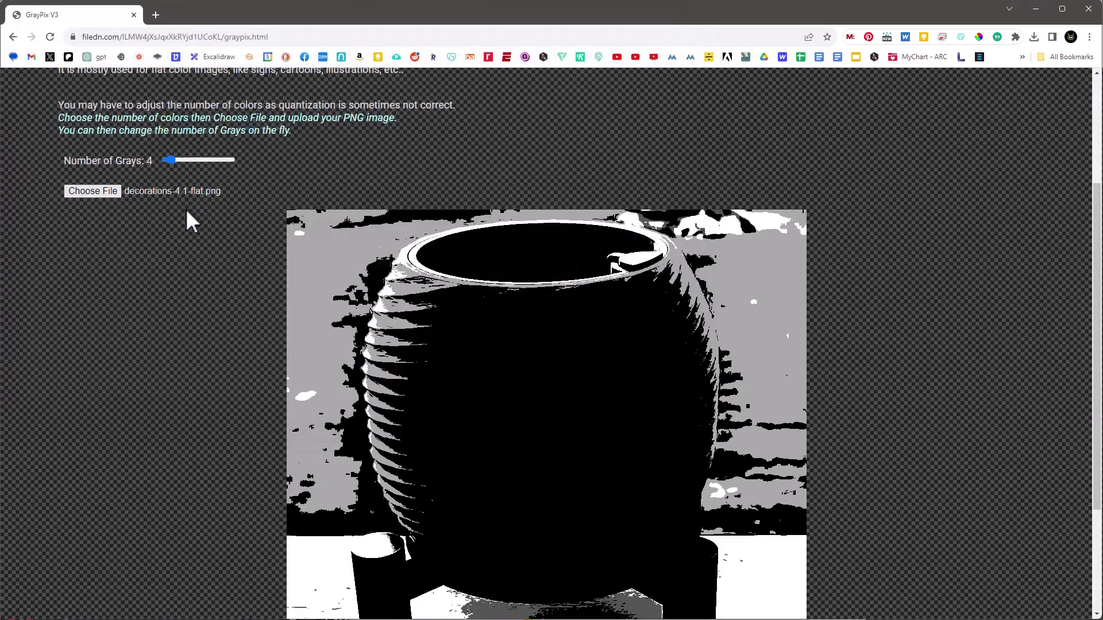
scroll(340, 219, down, 3)
scroll(422, 242, up, 3)
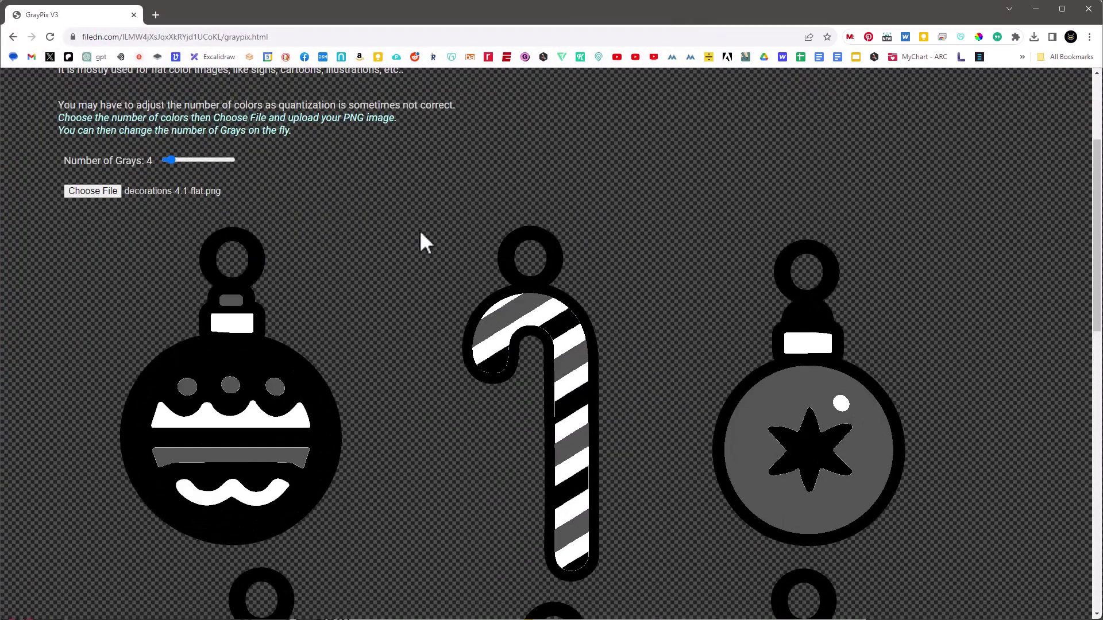
drag(170, 160, 174, 161)
scroll(620, 322, down, 10)
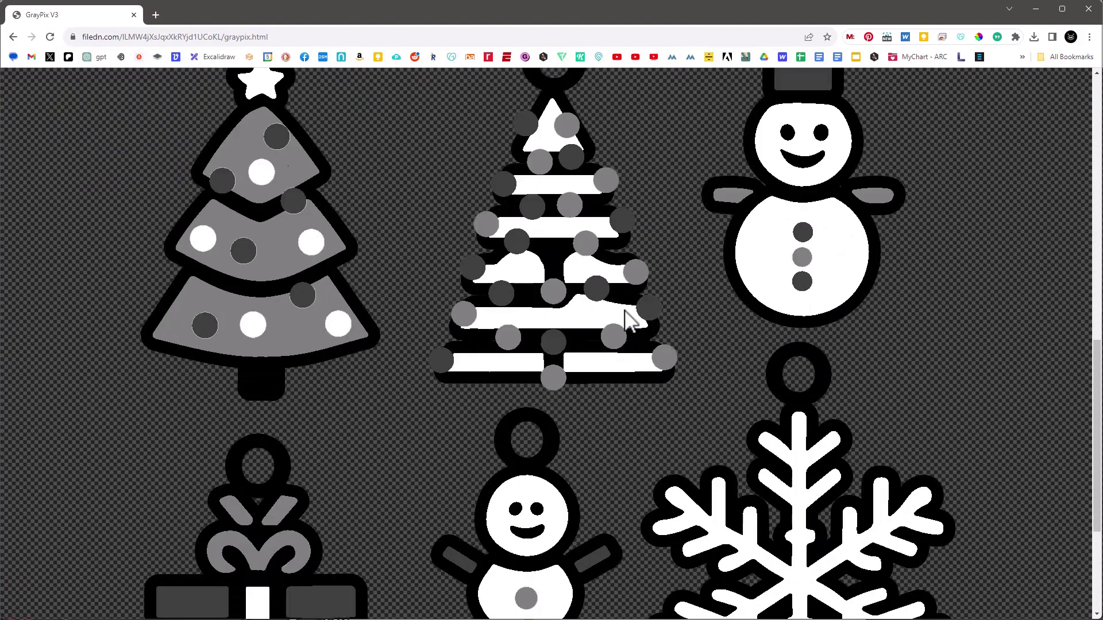
scroll(626, 312, up, 7)
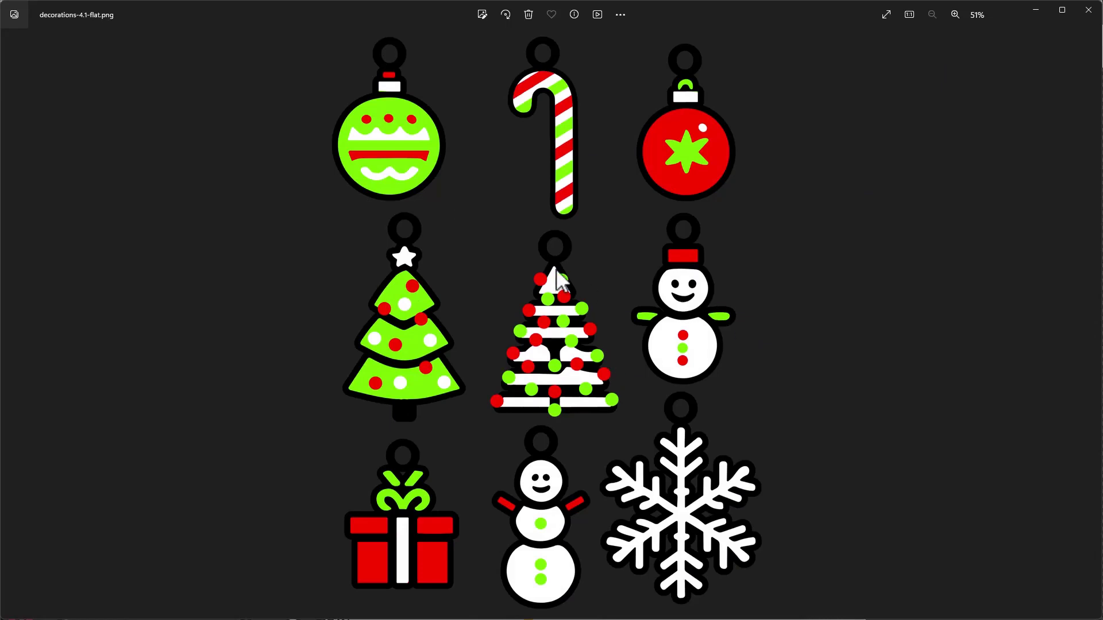
Minimize the Photos viewer to return to the 5-gray ornaments in GrayPix.
click(1035, 11)
scroll(321, 316, down, 3)
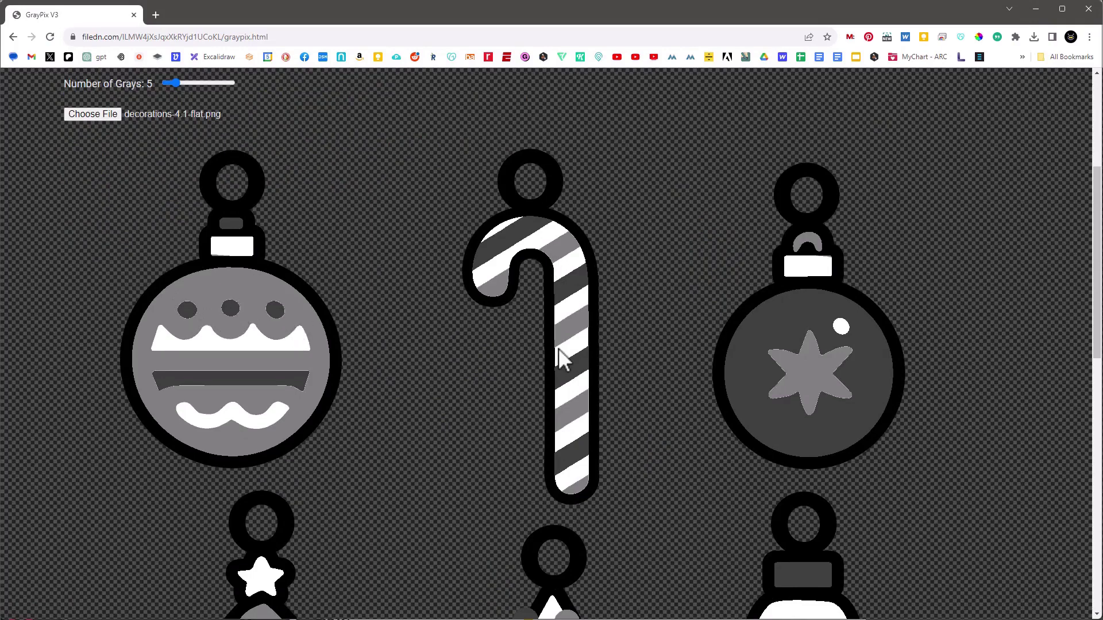
right_click(571, 335)
click(664, 253)
scroll(403, 385, up, 3)
scroll(397, 365, down, 4)
scroll(403, 363, up, 4)
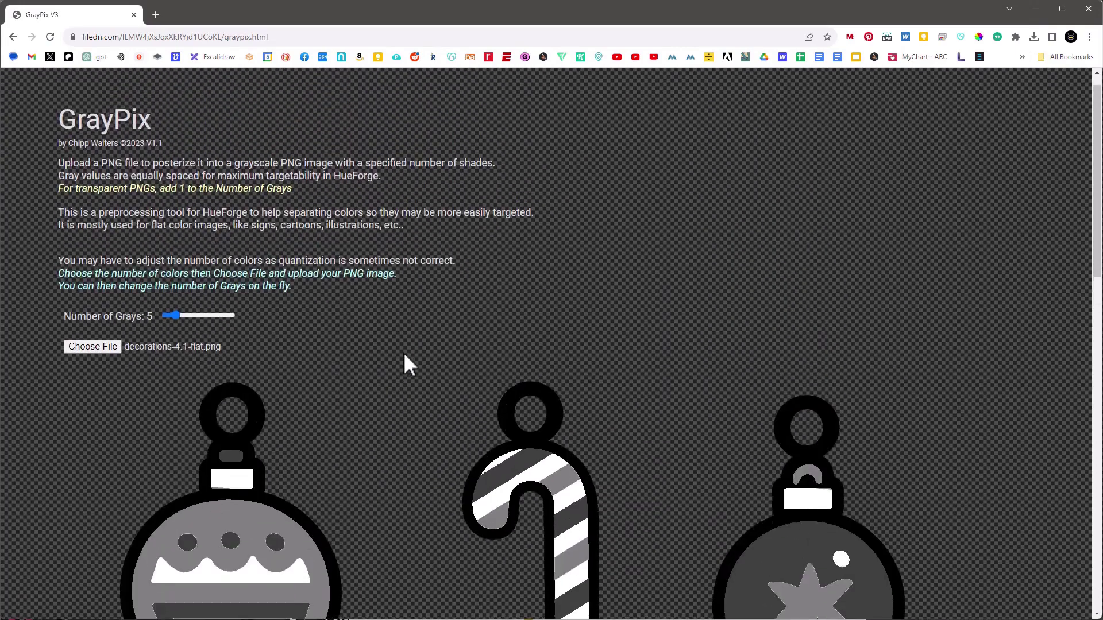
scroll(409, 360, down, 3)
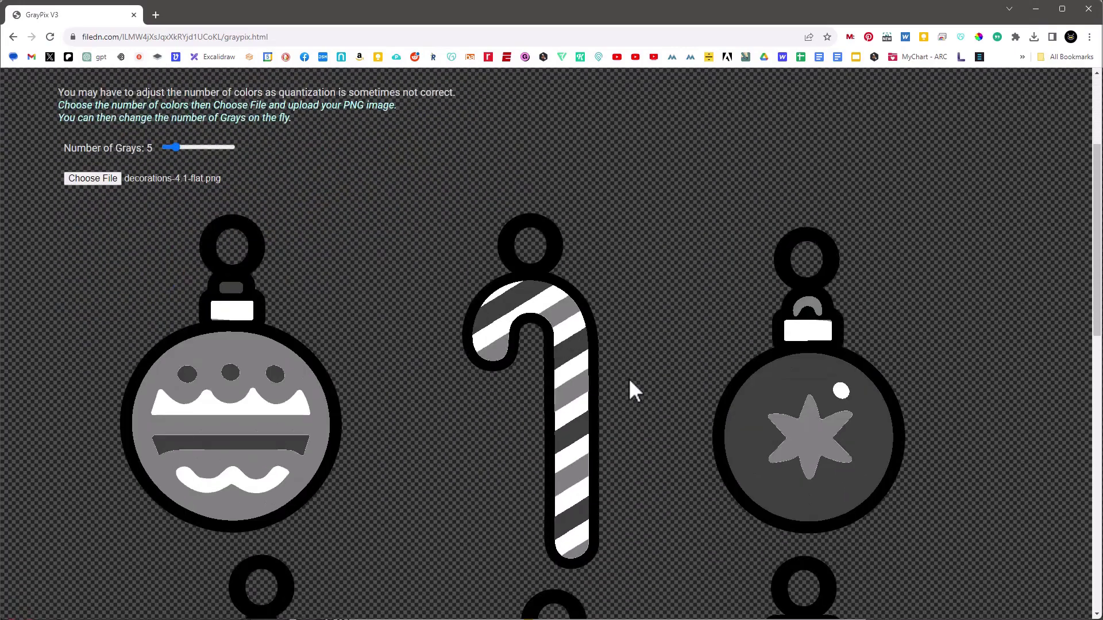
scroll(622, 389, down, 4)
scroll(623, 382, up, 7)
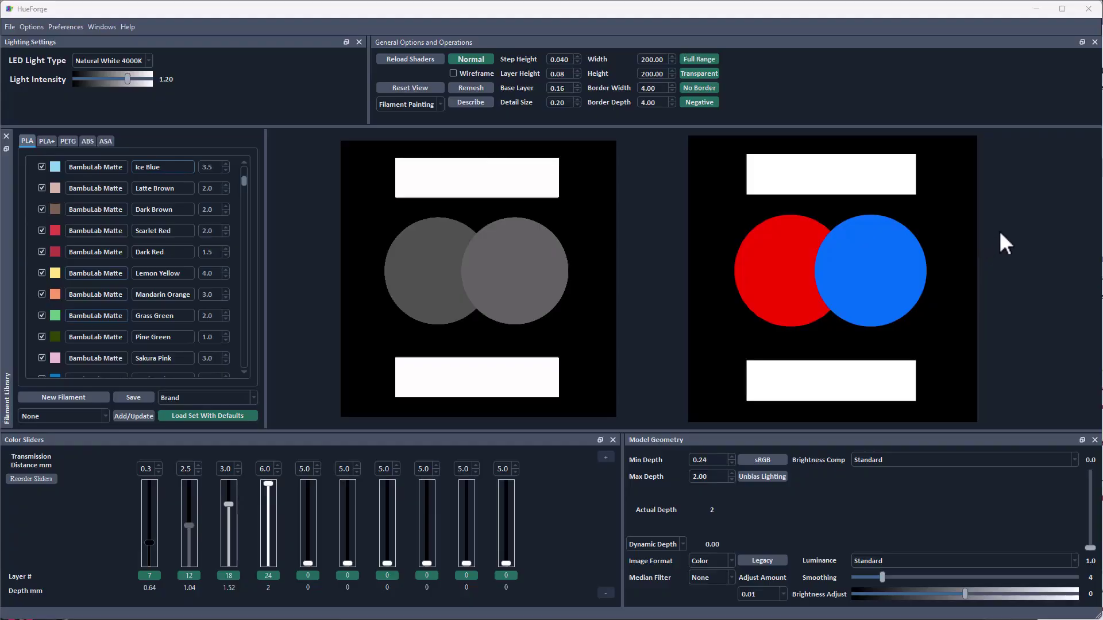
Assign Scarlet Red to the second colour layer and Marine Blue to the third.
click(1000, 233)
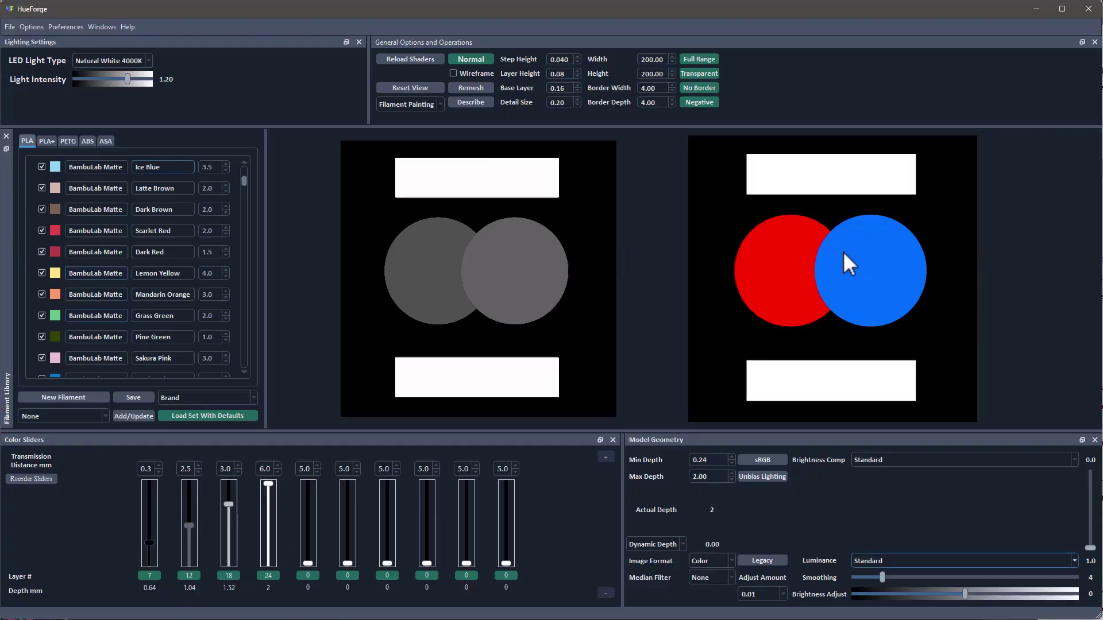
mouse_move(808, 279)
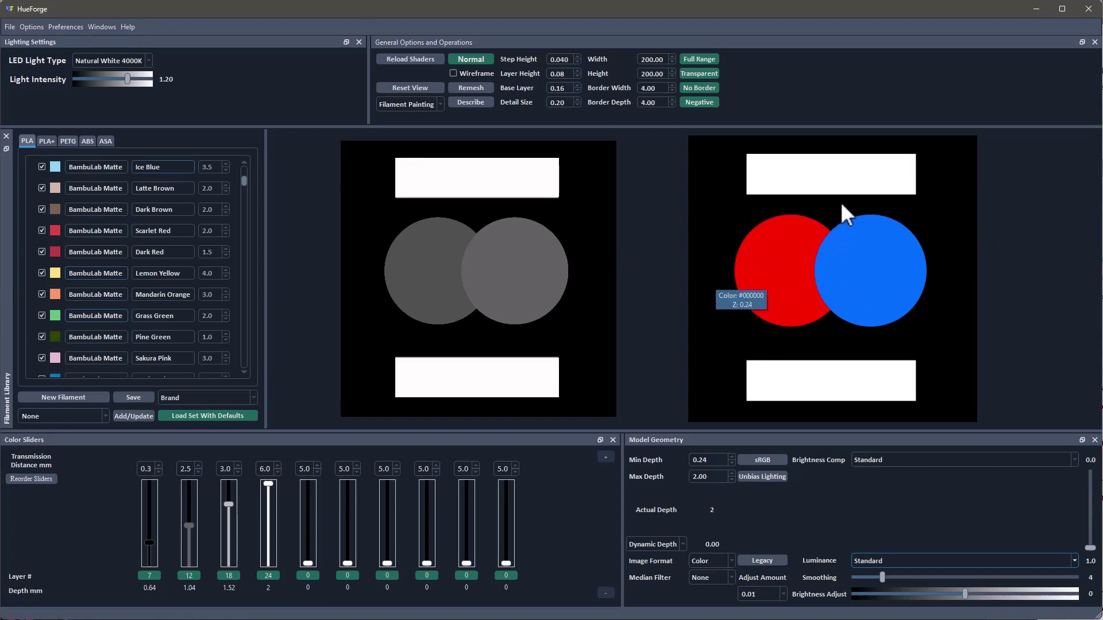
mouse_move(805, 241)
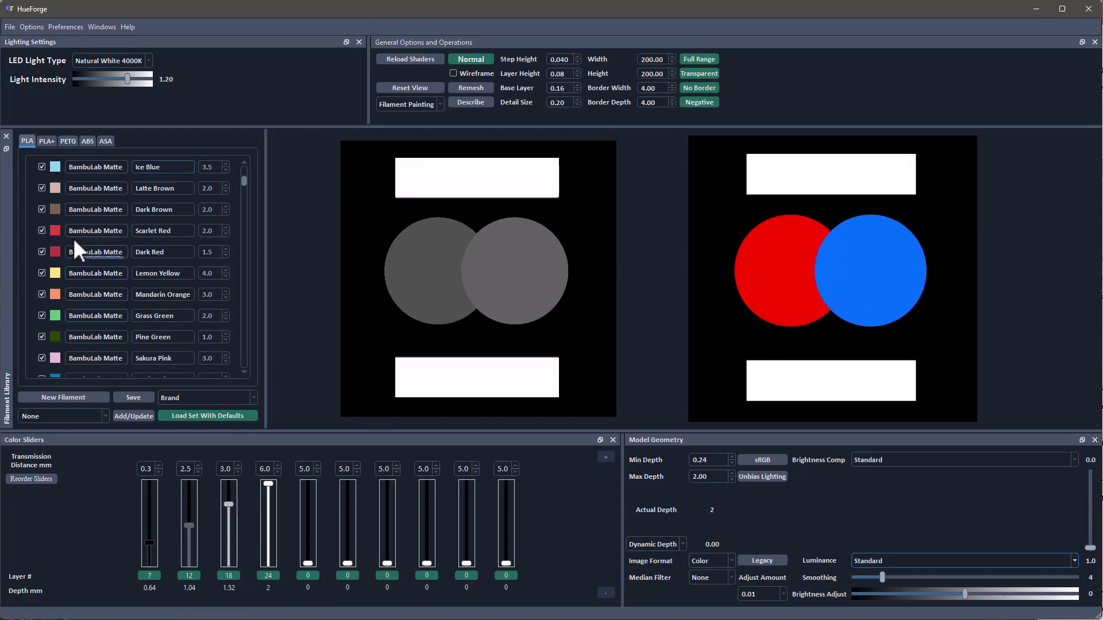
drag(54, 226, 190, 534)
scroll(75, 276, down, 1)
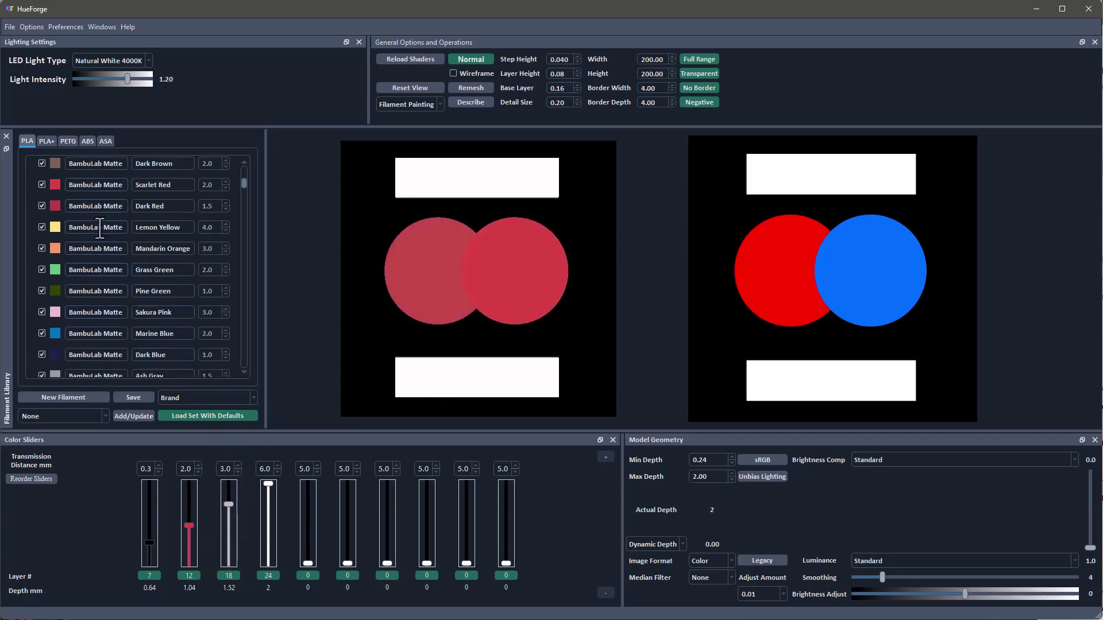
drag(55, 334, 193, 533)
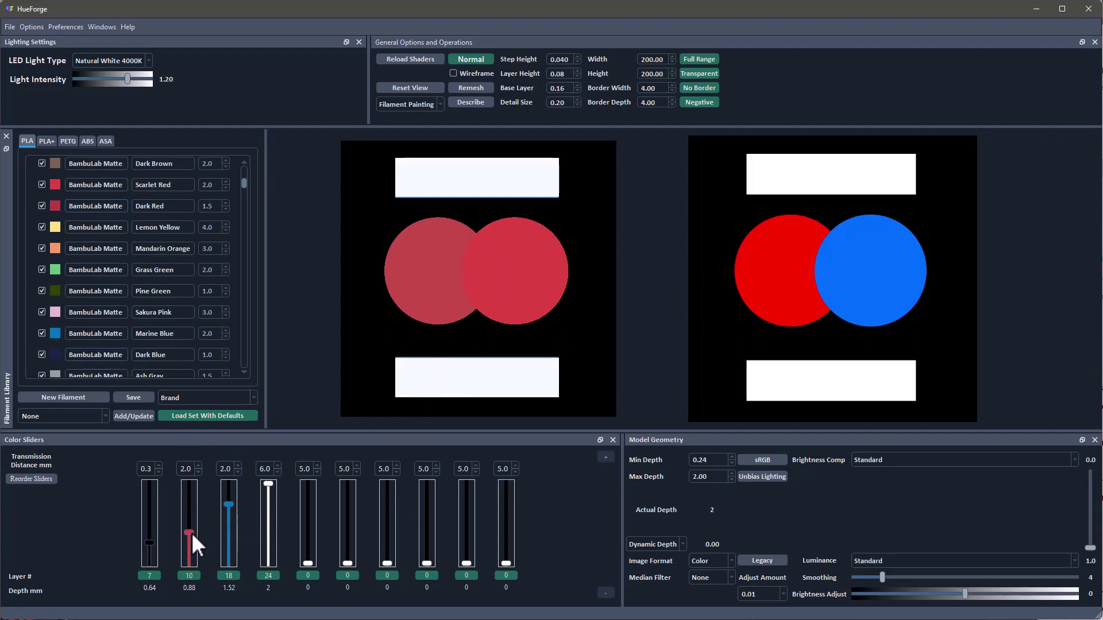
Adjust the colour slider handles so pink starts at layer 9 and blue at layer 17.
scroll(81, 247, down, 3)
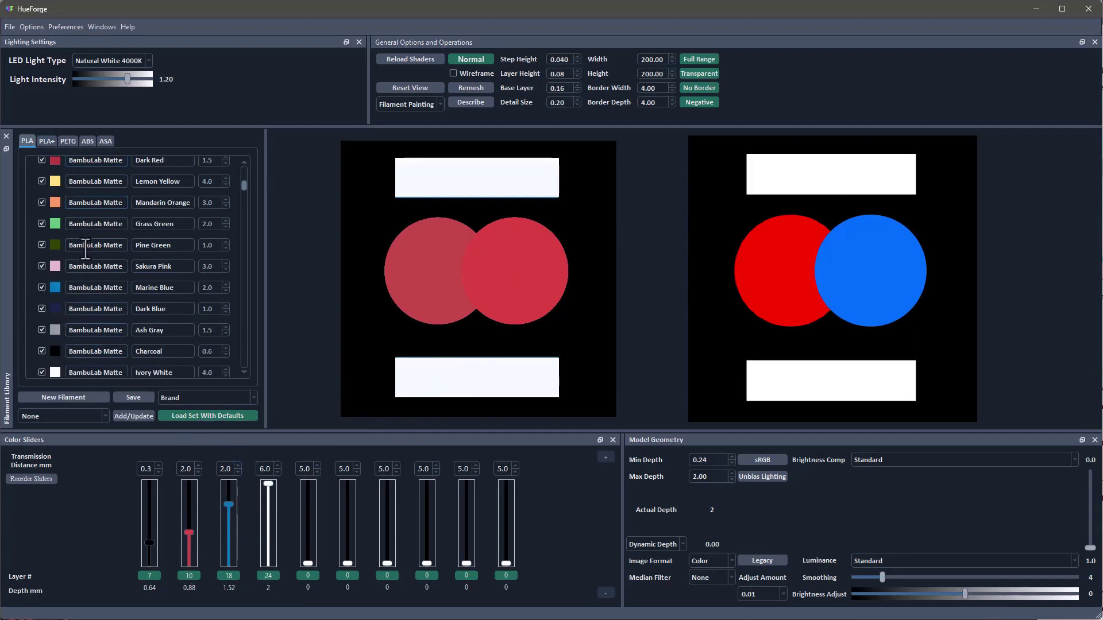
drag(57, 349, 237, 498)
mouse_move(192, 531)
mouse_down()
mouse_move(201, 502)
mouse_move(238, 506)
mouse_move(232, 491)
mouse_move(202, 536)
mouse_up()
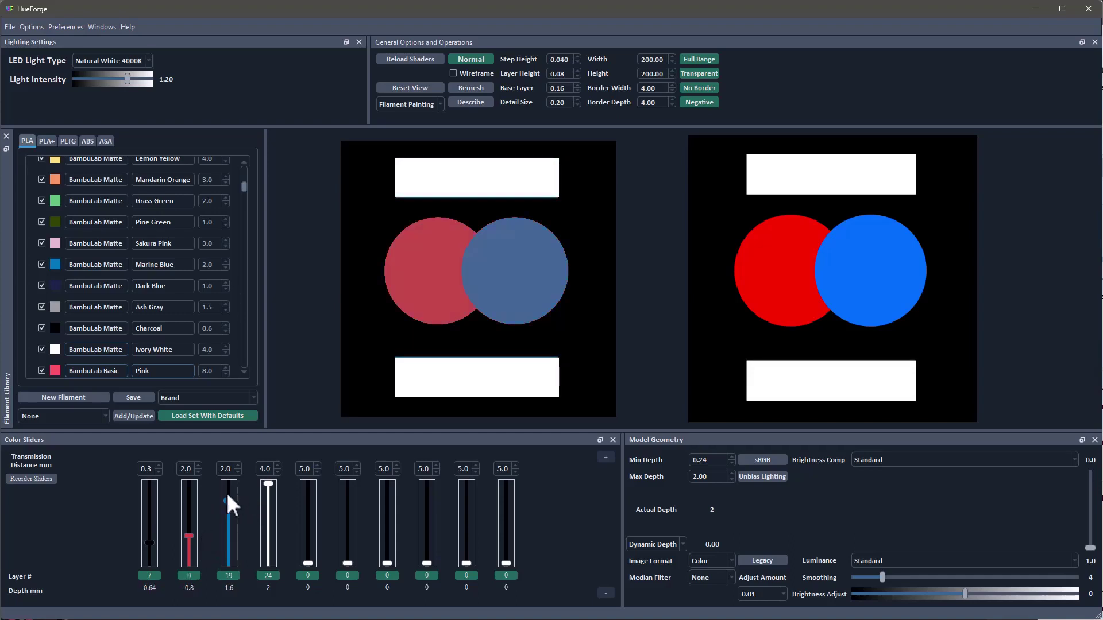
drag(228, 501, 232, 504)
Open download (10).png and raise the blue and red filament starting layers.
click(10, 27)
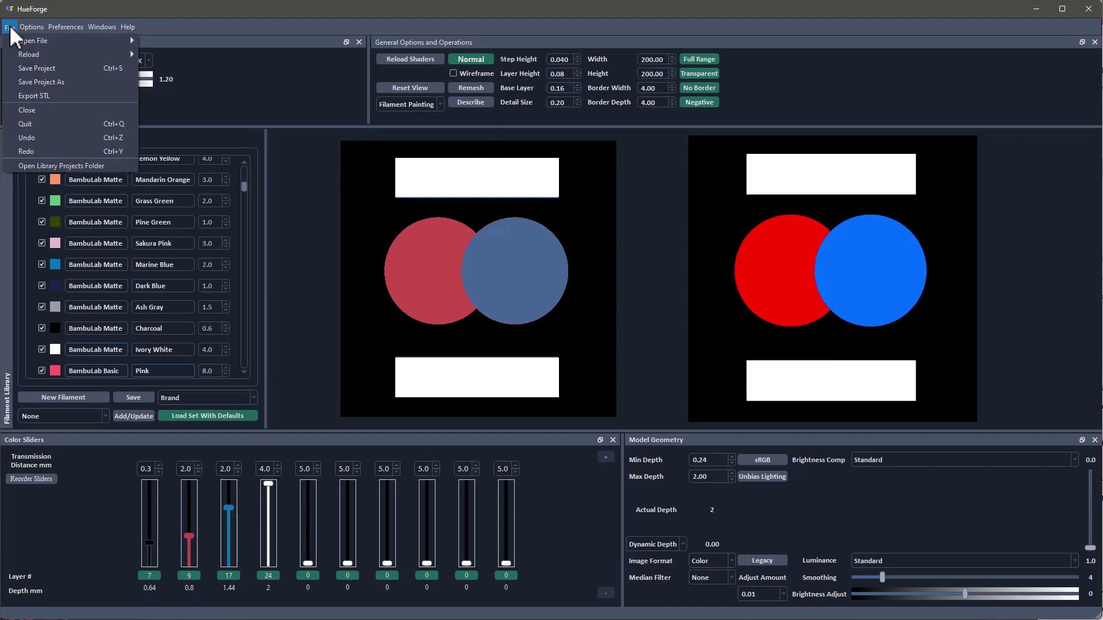
click(32, 90)
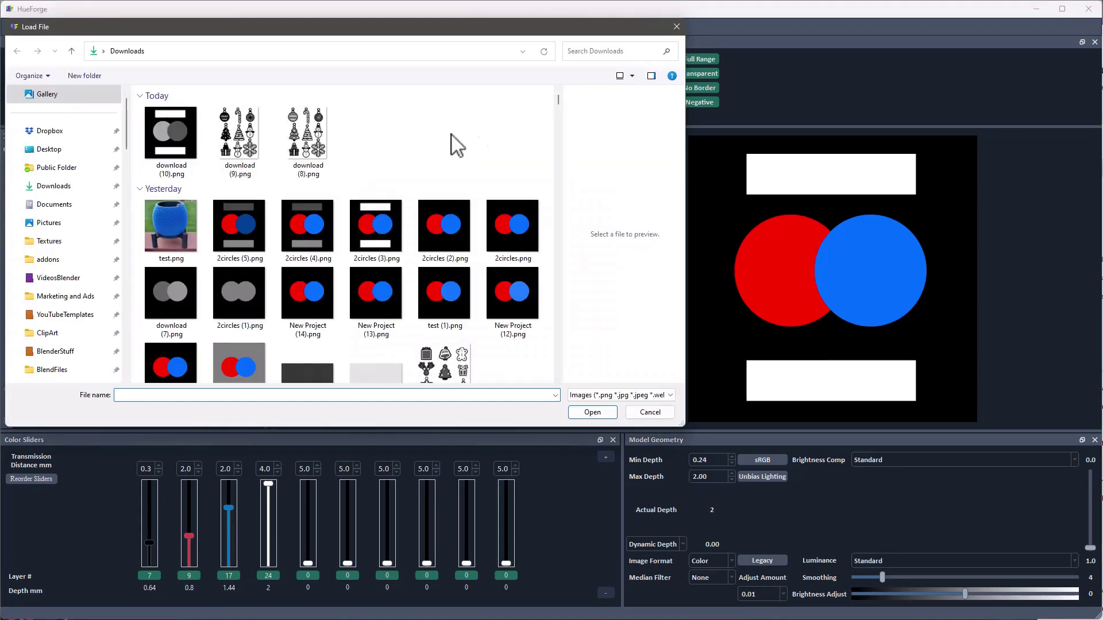
double_click(176, 122)
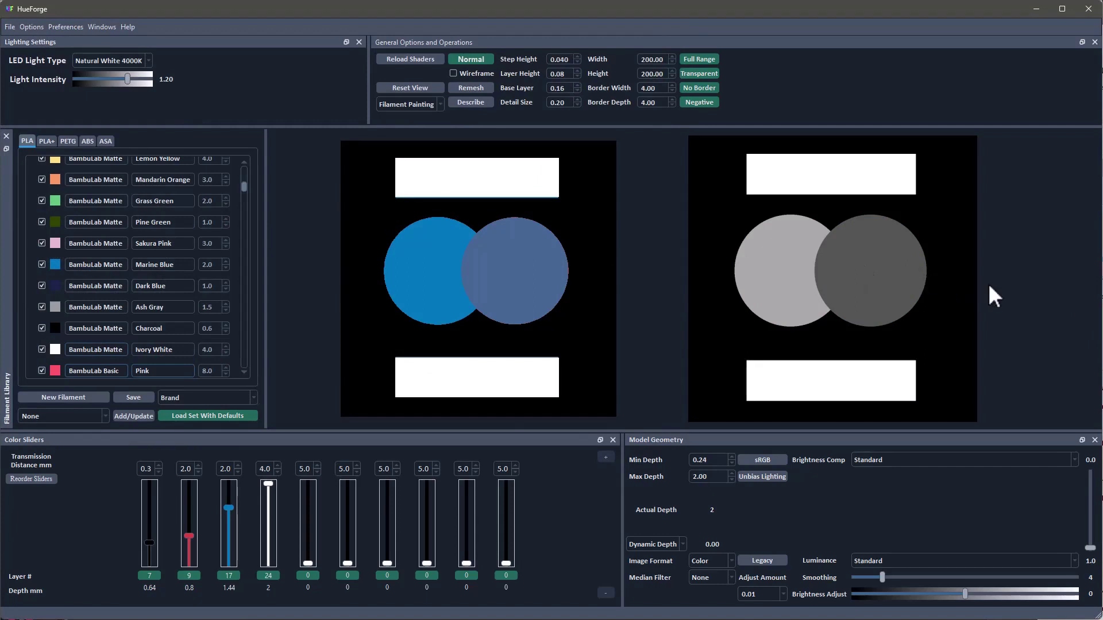
drag(232, 507, 232, 503)
drag(192, 532, 191, 525)
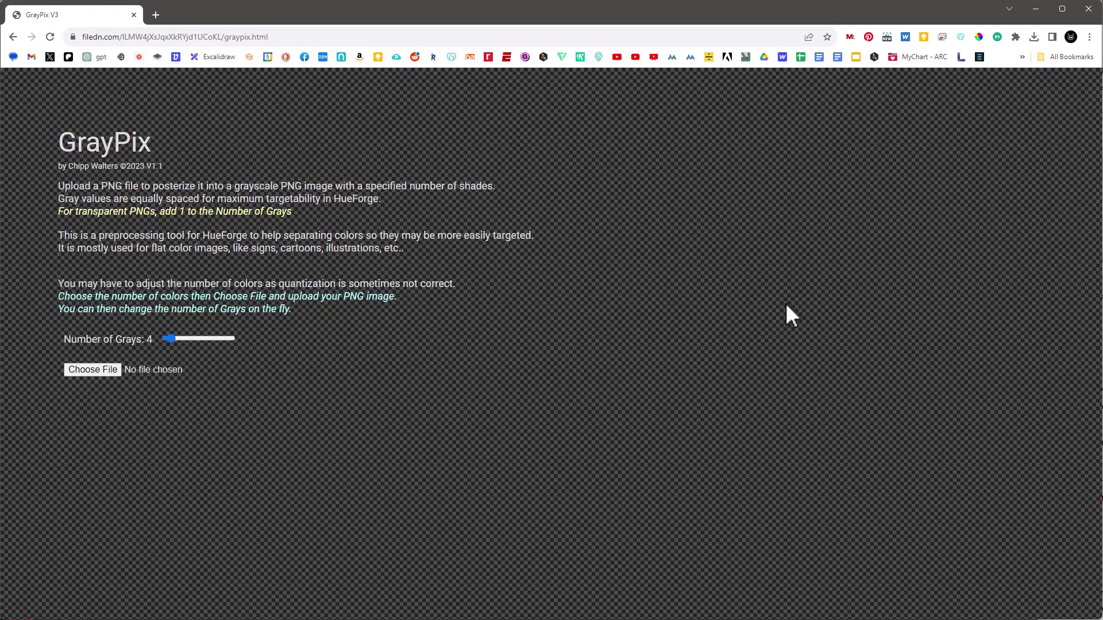
right_click(727, 189)
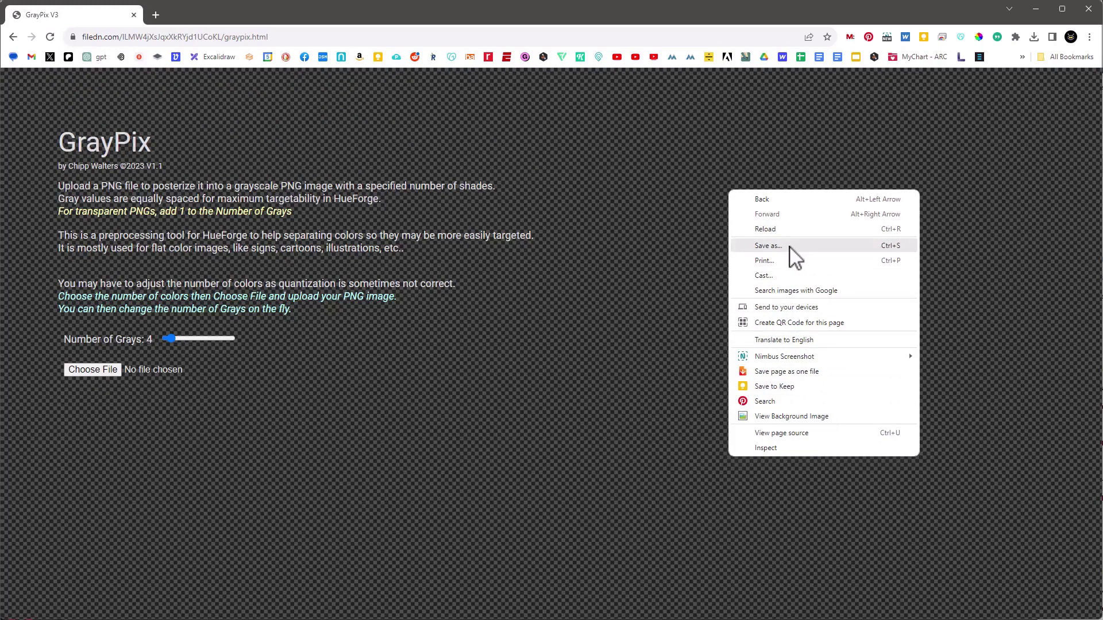
click(595, 277)
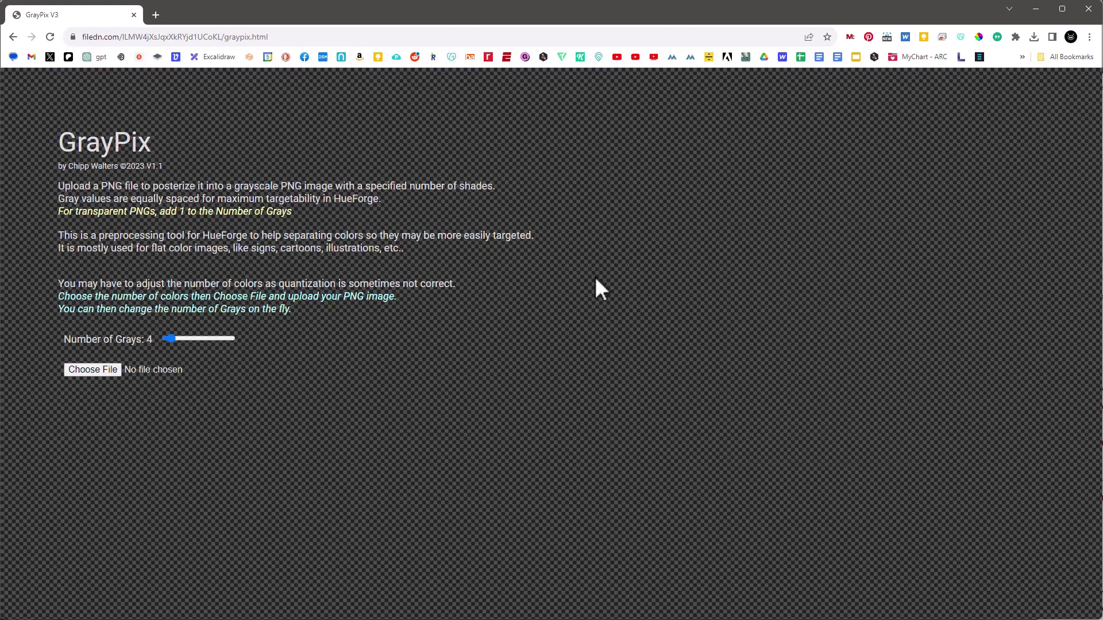